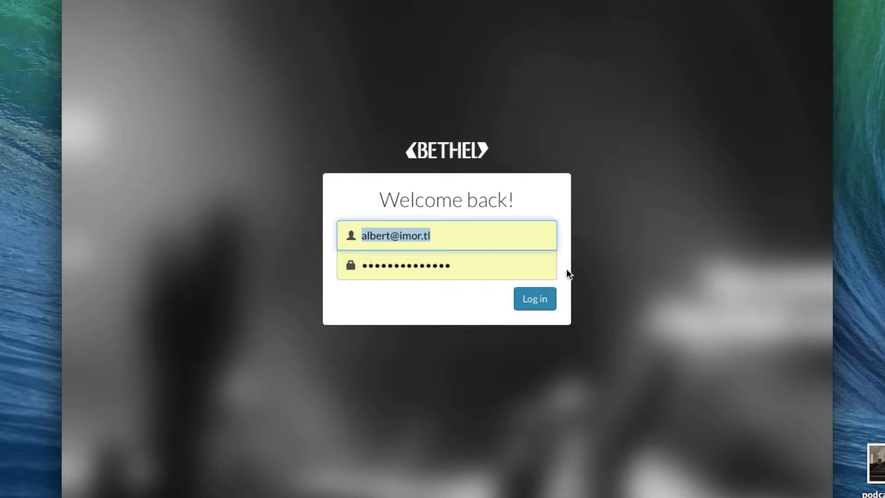
Step: Sign in to Bethel and go to the Podcasts list showing Global Church Audio
{"action": "left_click", "coordinate": [534, 305]}
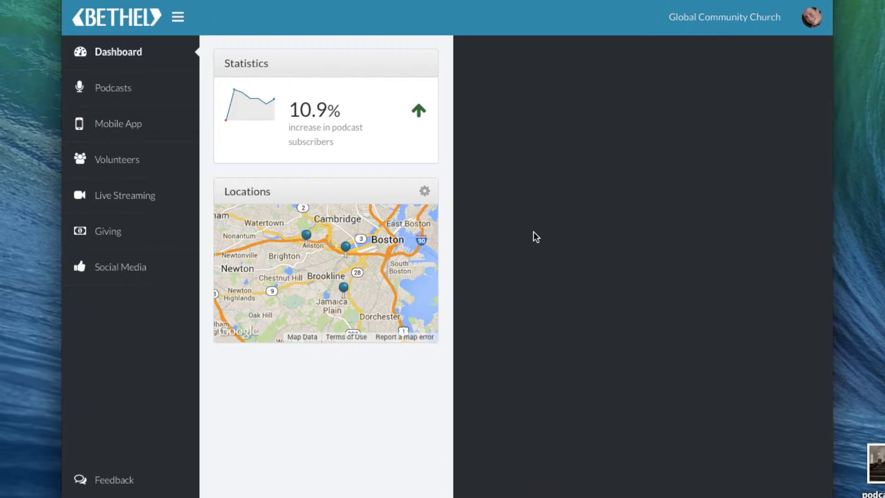
{"action": "left_click", "coordinate": [547, 2]}
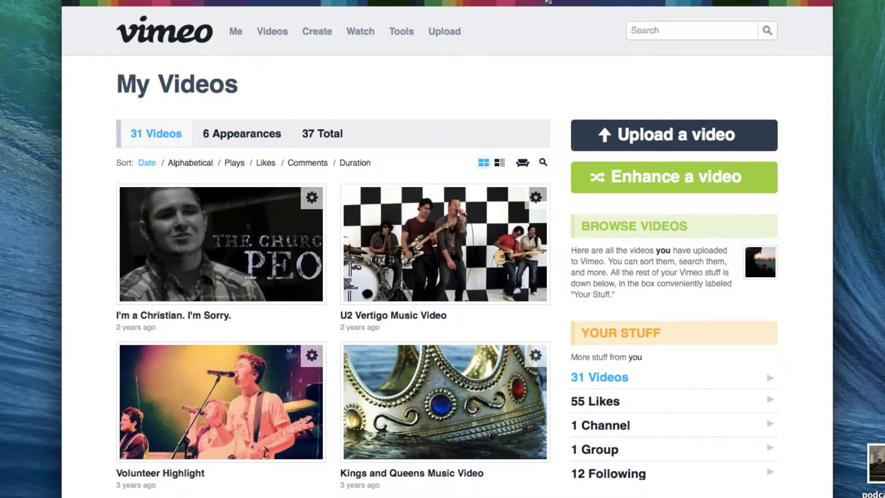
{"action": "left_click", "coordinate": [276, 0]}
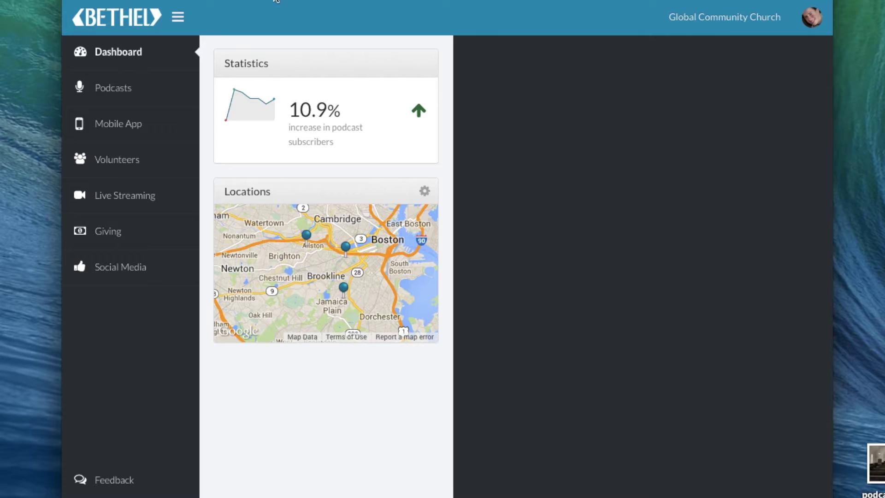
{"action": "left_click", "coordinate": [133, 88]}
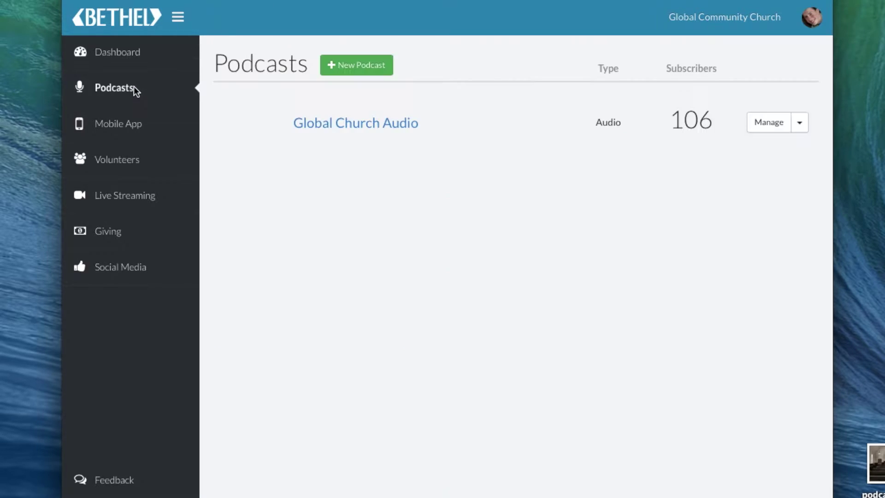
Step: Create a new podcast titled 'Global Church Video Podcast' with description 'Lorem ipsum dolor sit amet.'
{"action": "left_click", "coordinate": [371, 68]}
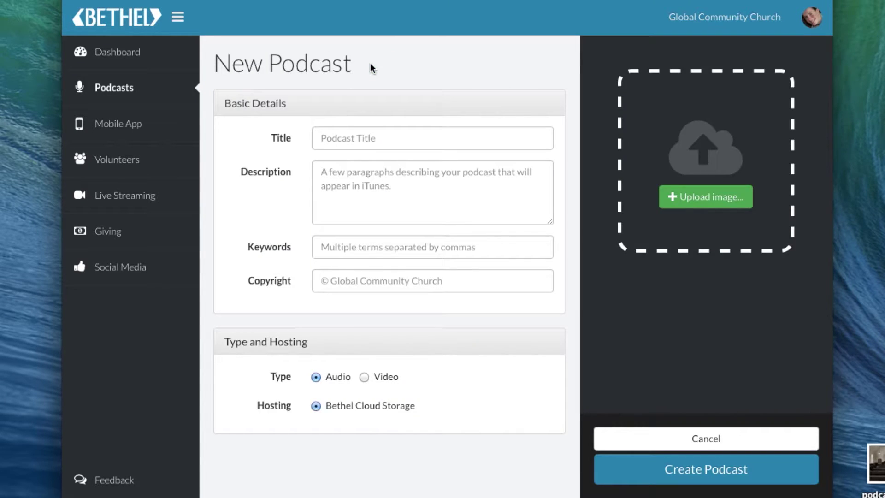
{"action": "left_click", "coordinate": [346, 143]}
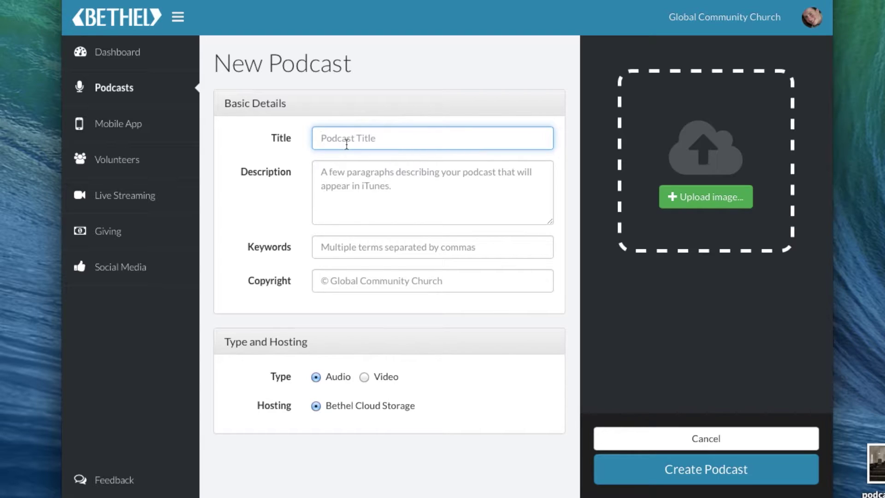
{"action": "type", "text": "GlobalC"}
{"action": "key", "text": "BackSpace"}
{"action": "type", "text": "Church Vid"}
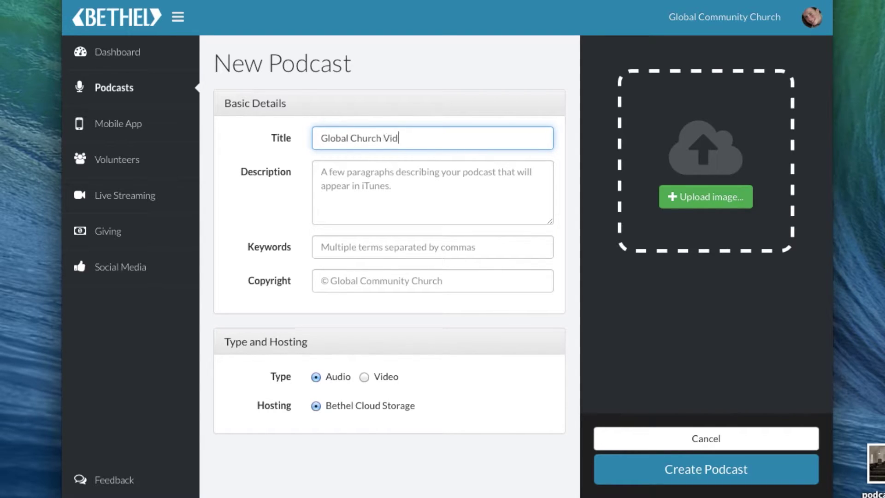
{"action": "type", "text": "eo Podcast"}
{"action": "key", "text": "Tab"}
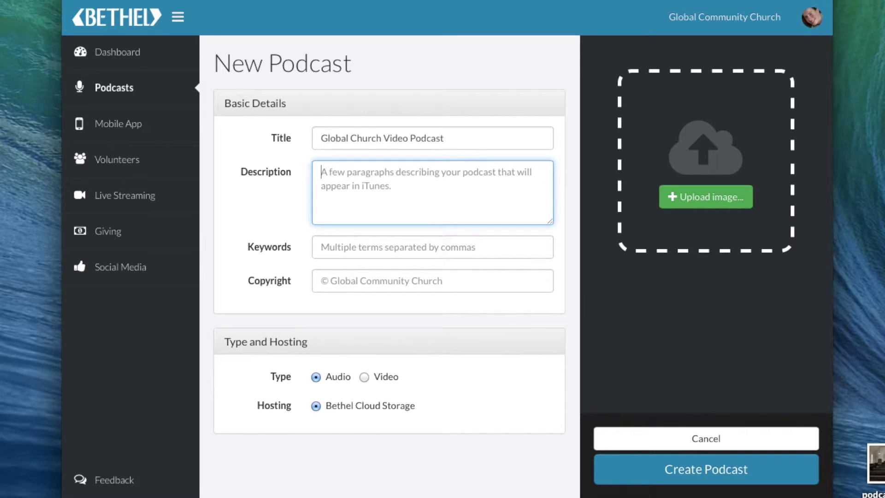
{"action": "type", "text": "Lor"}
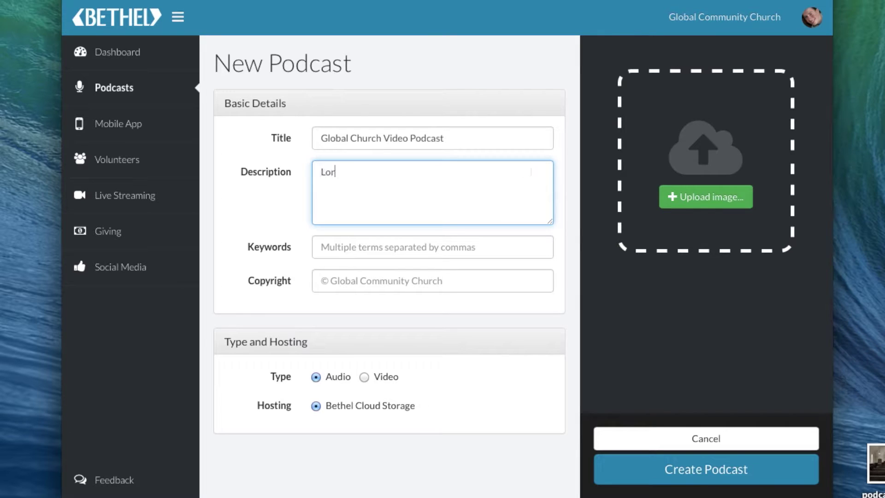
{"action": "type", "text": "em ipsum dolor sit amet."}
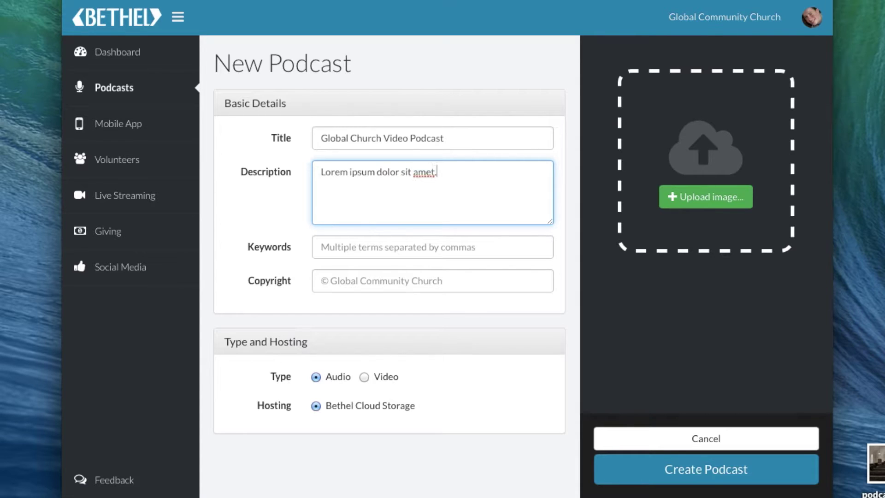
{"action": "left_click", "coordinate": [322, 254]}
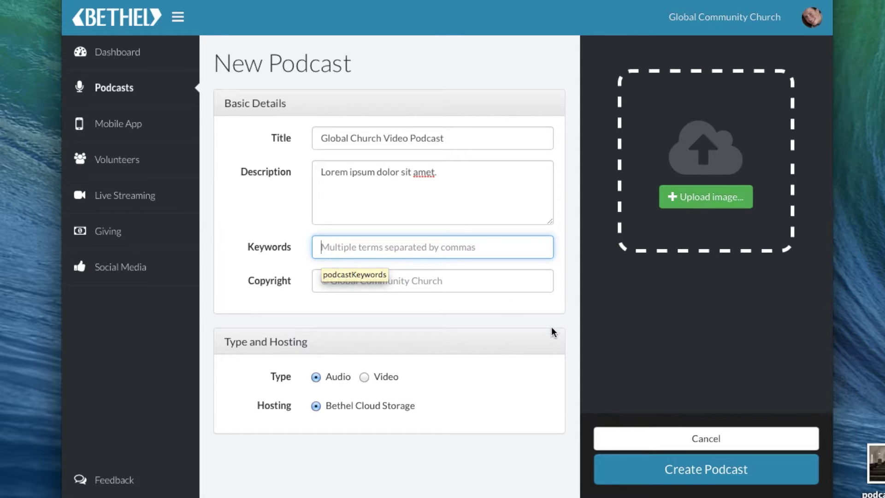
{"action": "key", "text": "Tab"}
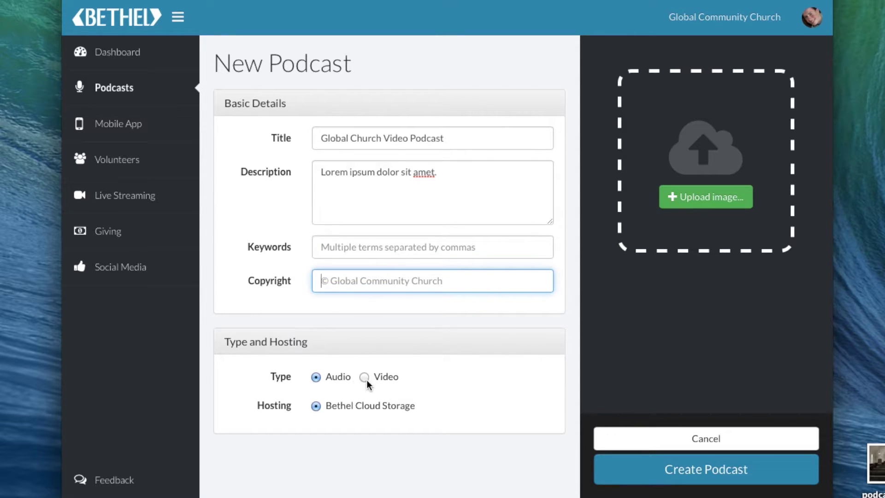
Step: Set the podcast type to Video with Vimeo Pro hosting and enter the Vimeo account username
{"action": "left_click", "coordinate": [368, 381]}
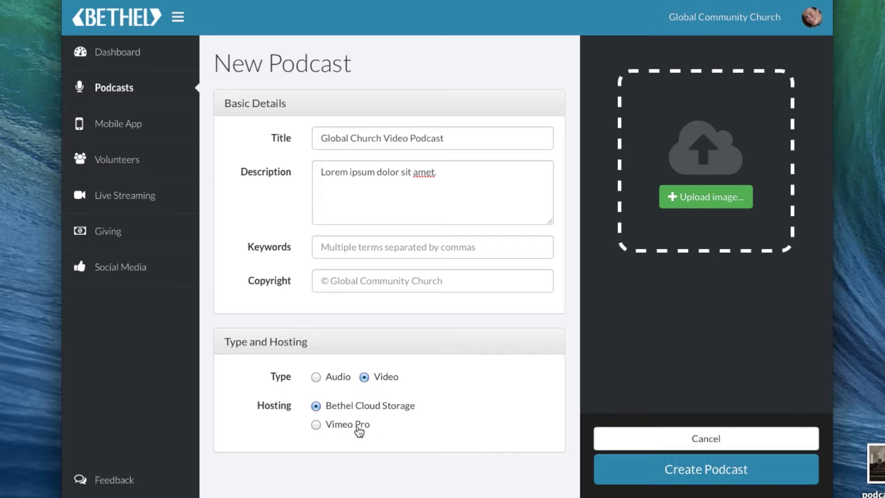
{"action": "left_click", "coordinate": [316, 424]}
{"action": "scroll", "coordinate": [457, 434], "scroll_direction": "down", "scroll_amount": 2}
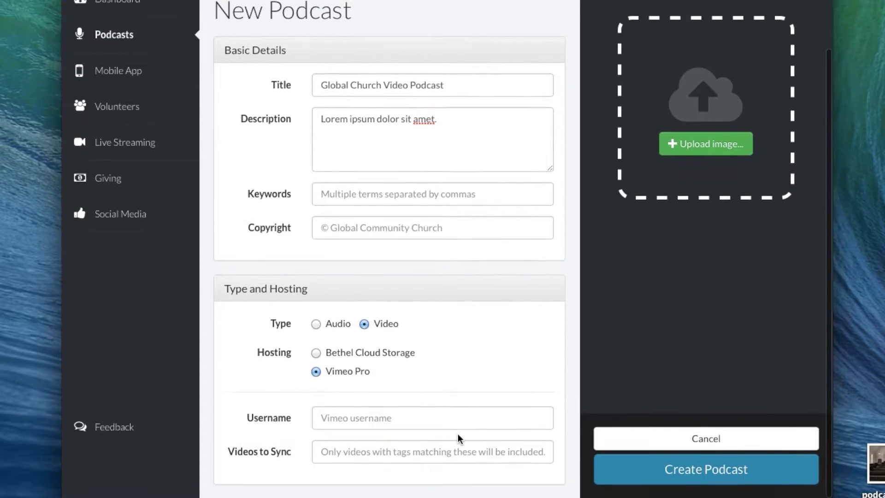
{"action": "left_click", "coordinate": [380, 422]}
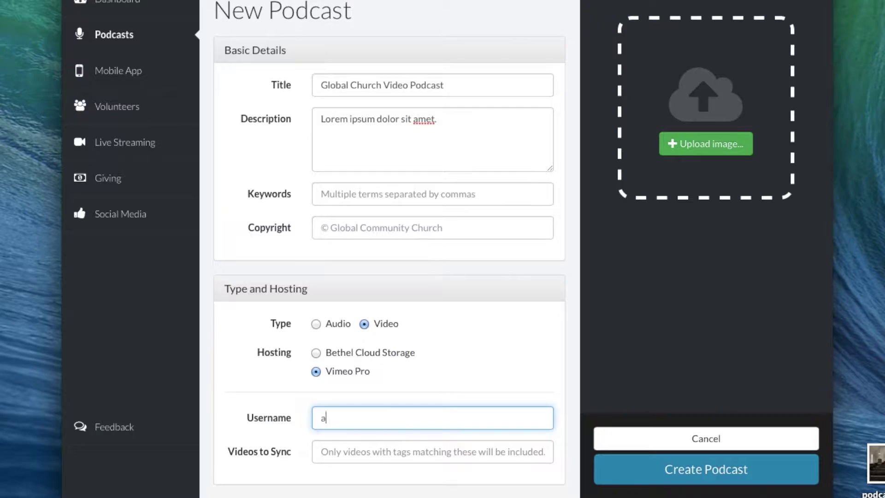
{"action": "type", "text": "lbert"}
{"action": "key", "text": "Tab"}
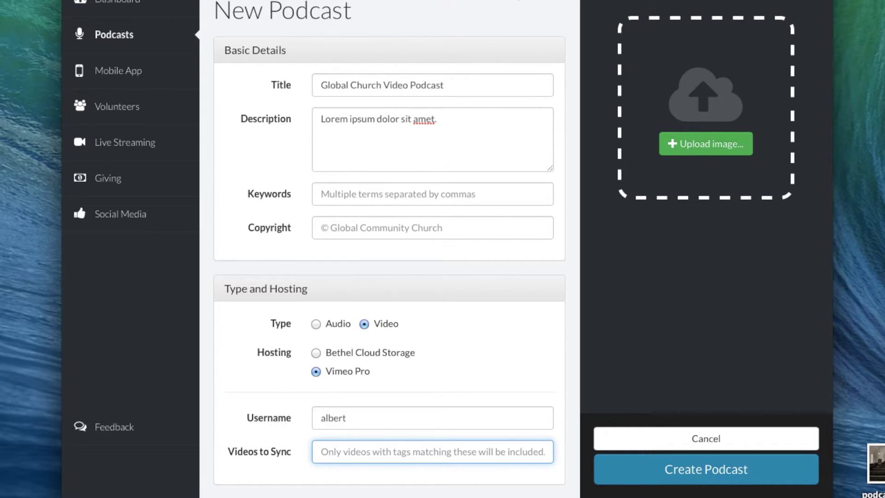
Step: Set Videos to Sync to the tag 'bethel', replacing the initially typed 'sermon'
{"action": "left_click", "coordinate": [352, 1]}
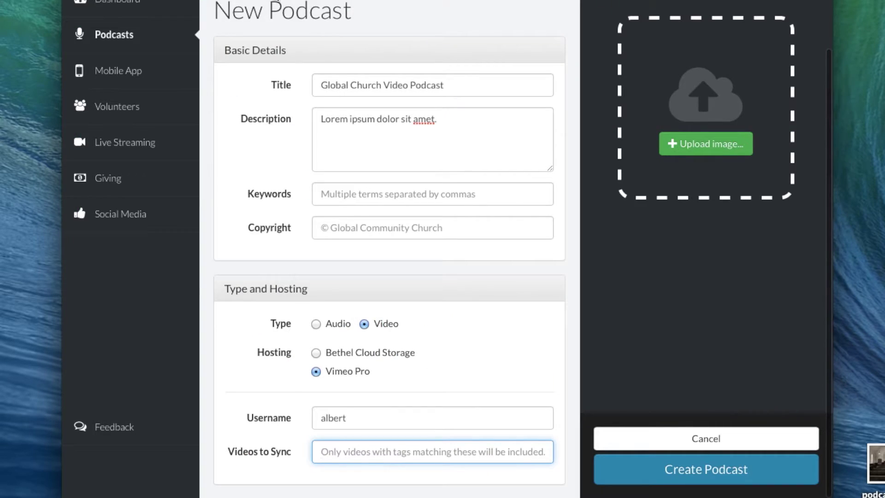
{"action": "type", "text": "sermon"}
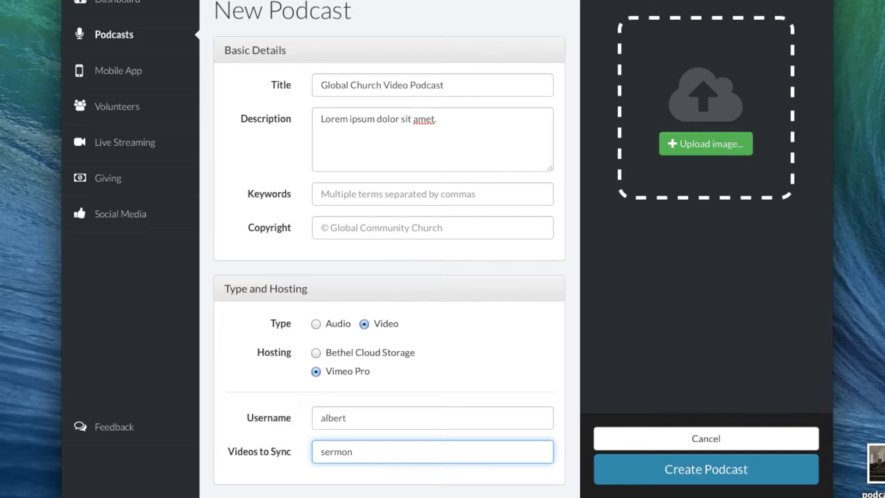
{"action": "key", "text": "super+a"}
{"action": "type", "text": "bethel"}
Step: Upload podcast.jpg as the cover image and create the podcast
{"action": "left_click_drag", "start_coordinate": [875, 461], "coordinate": [721, 106]}
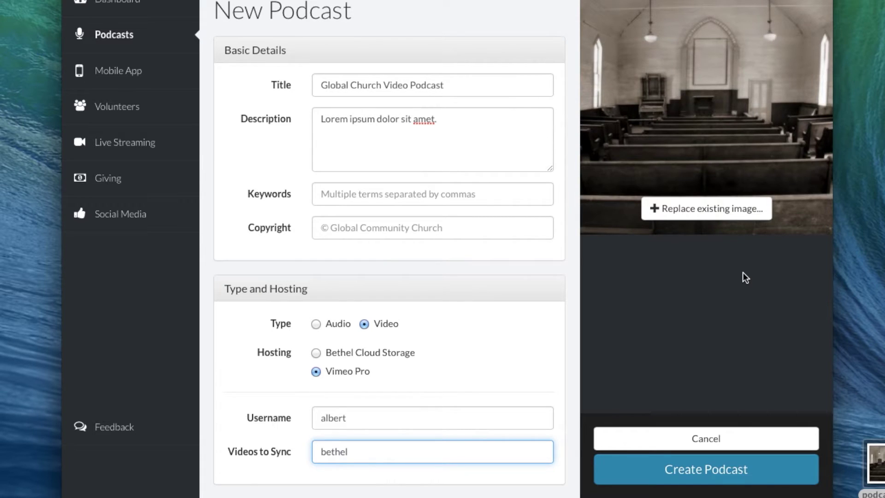
{"action": "left_click", "coordinate": [686, 478]}
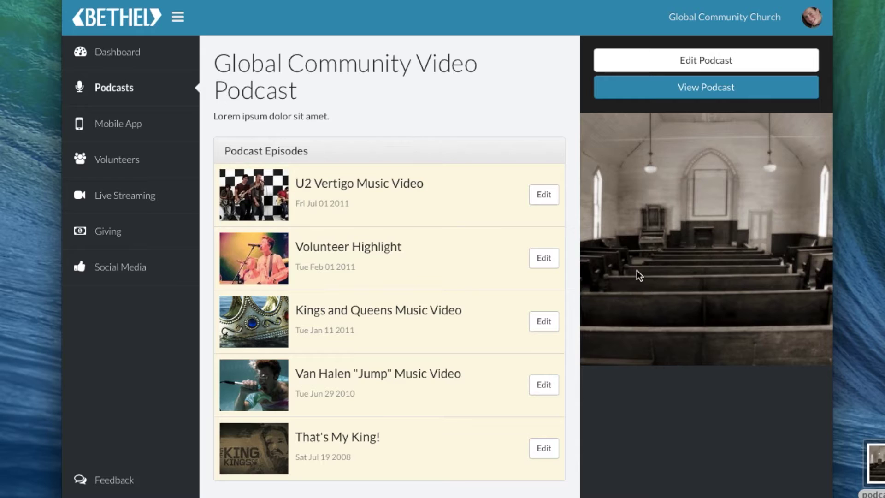
Step: Edit the That's My King! episode and follow its link to the Vimeo video settings page
{"action": "scroll", "coordinate": [631, 357], "scroll_direction": "down", "scroll_amount": 1}
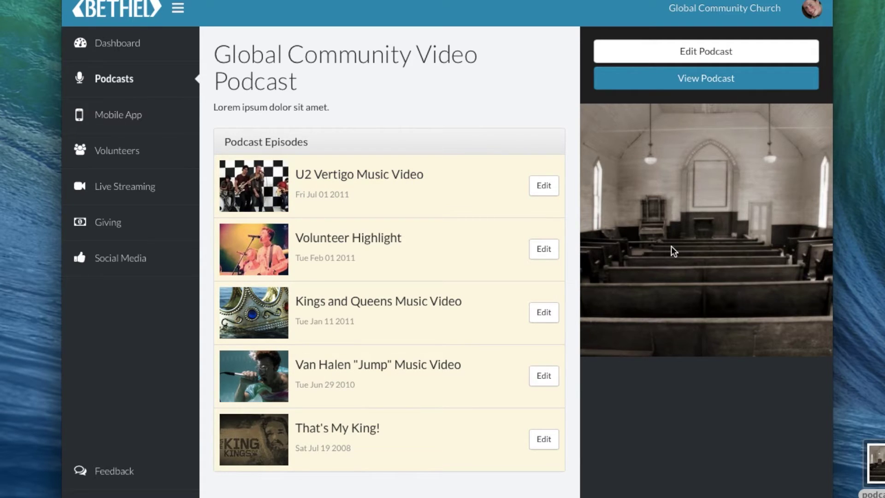
{"action": "left_click", "coordinate": [548, 438]}
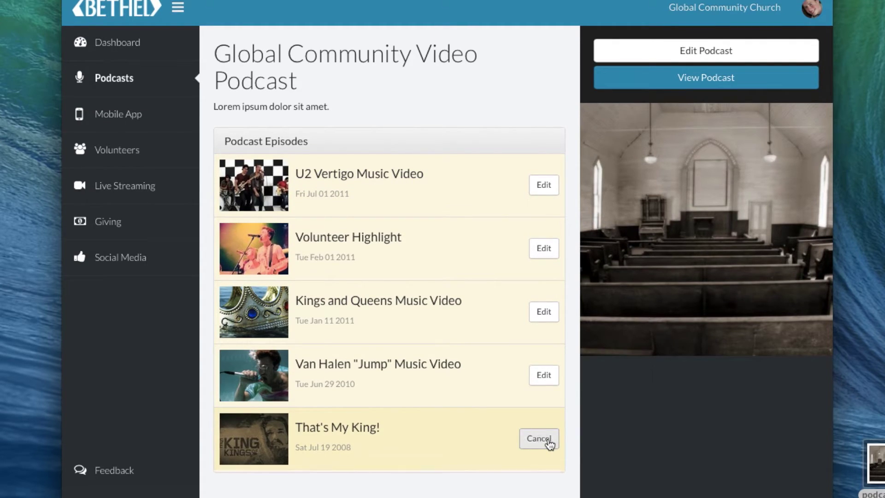
{"action": "scroll", "coordinate": [549, 438], "scroll_direction": "down", "scroll_amount": 3}
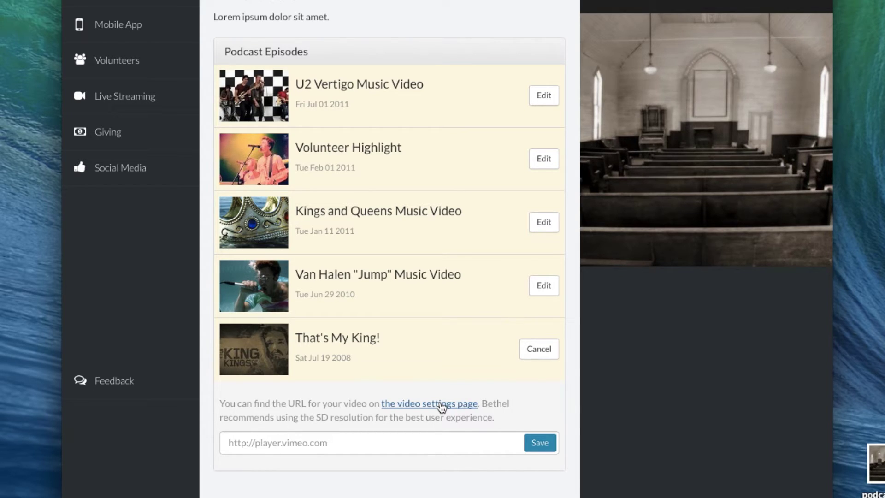
{"action": "left_click", "coordinate": [440, 403]}
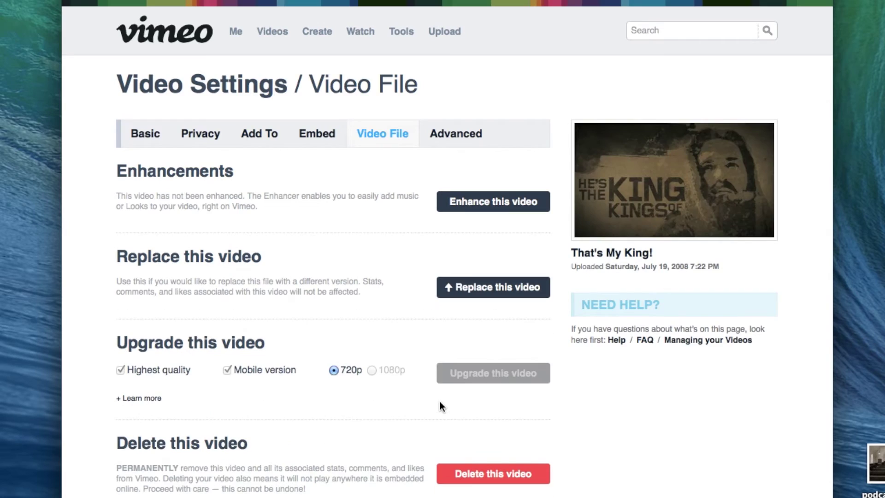
Step: Copy the Standard Def (640x360) file URL from Vimeo and return to the Bethel episode URL field
{"action": "scroll", "coordinate": [440, 402], "scroll_direction": "down", "scroll_amount": 6}
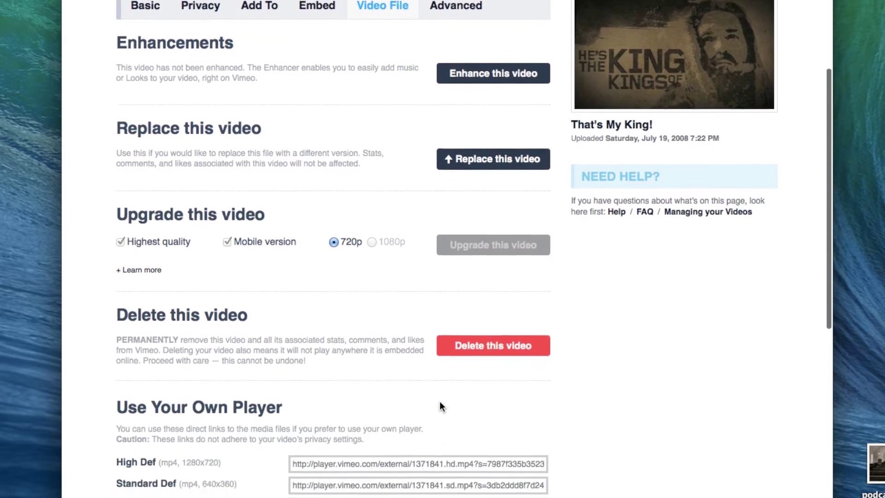
{"action": "scroll", "coordinate": [440, 405], "scroll_direction": "down", "scroll_amount": 1}
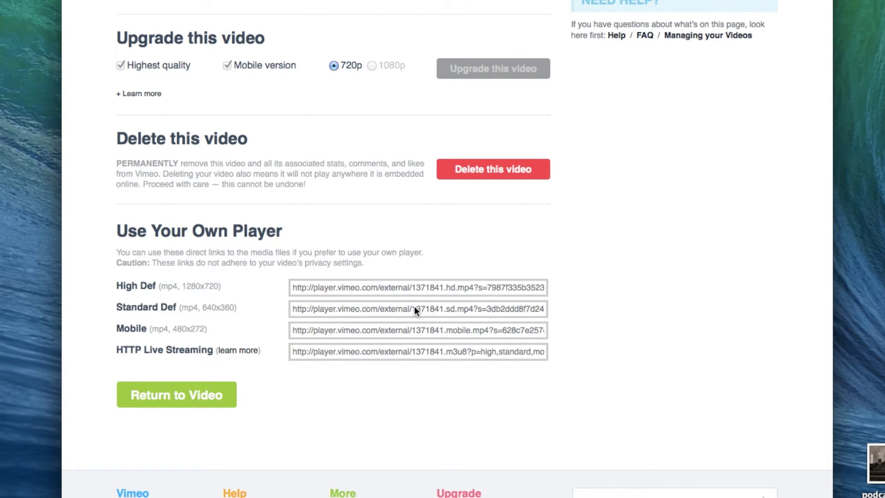
{"action": "left_click", "coordinate": [323, 308]}
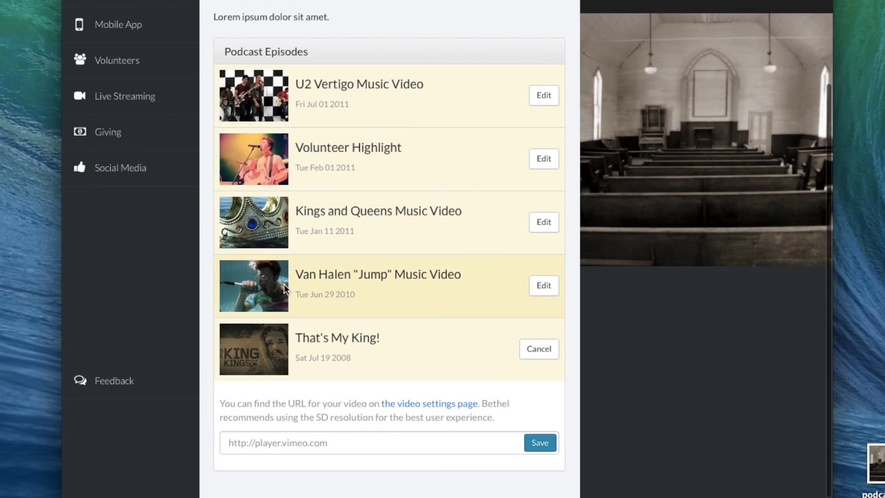
{"action": "left_click", "coordinate": [271, 442]}
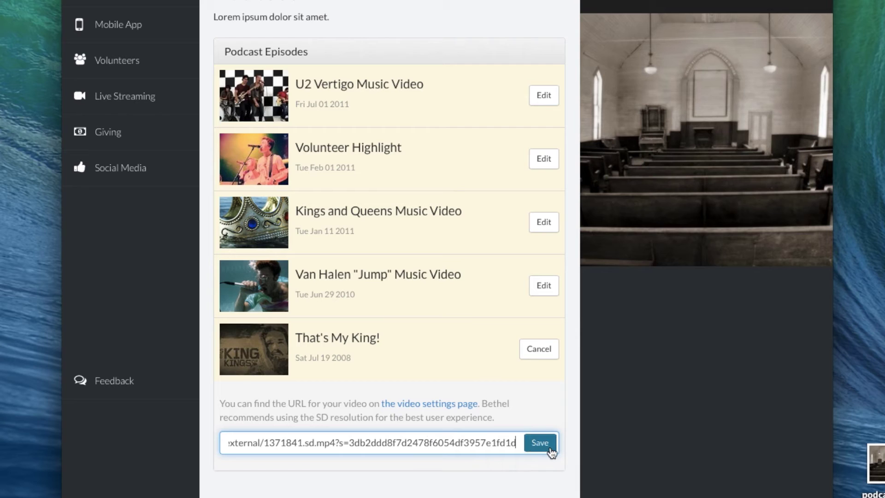
Step: Paste the Standard Def URL into That's My King! and save the episode
{"action": "left_click", "coordinate": [551, 451]}
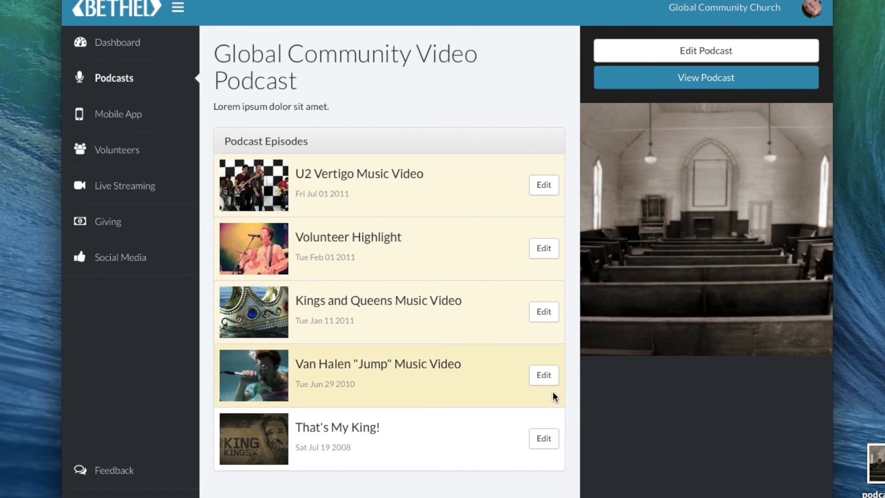
{"action": "scroll", "coordinate": [553, 392], "scroll_direction": "up", "scroll_amount": 1}
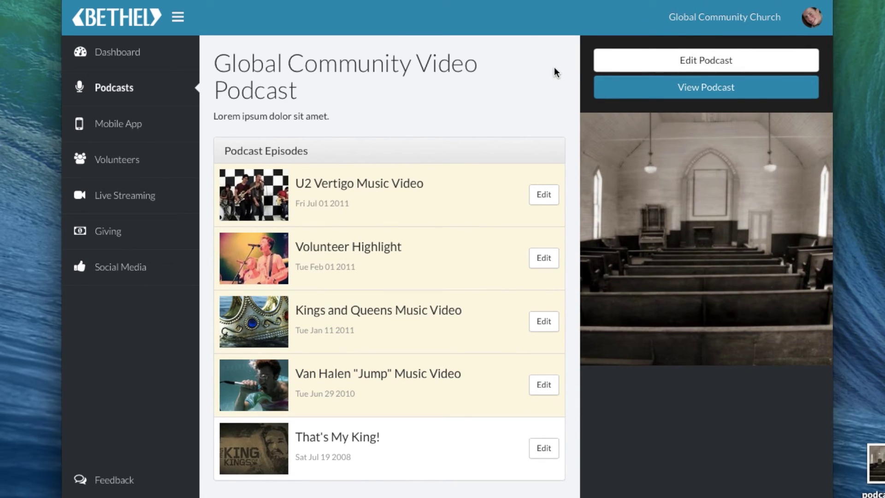